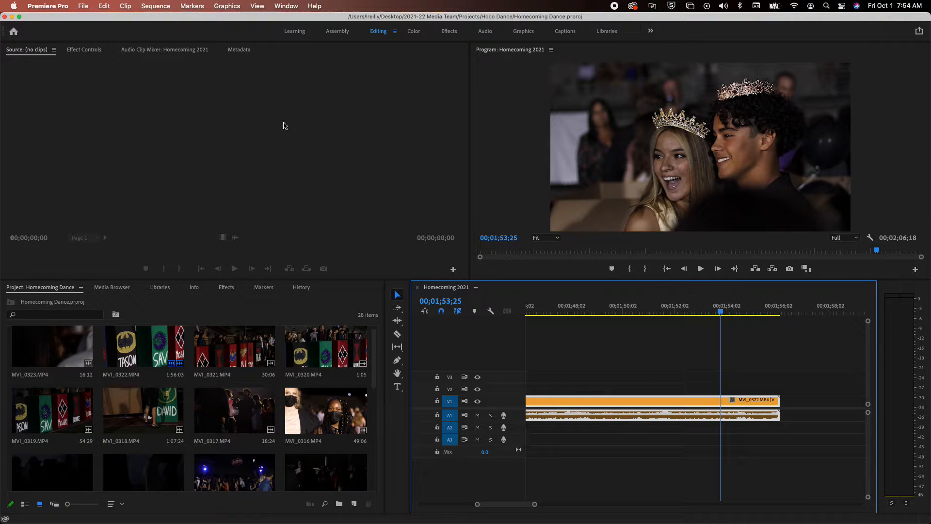
Step: Show the effect controls for the MVI_0322.MP4 clip and mute audio track A1, leaving A2 unmuted
{"action": "left_click", "coordinate": [94, 51]}
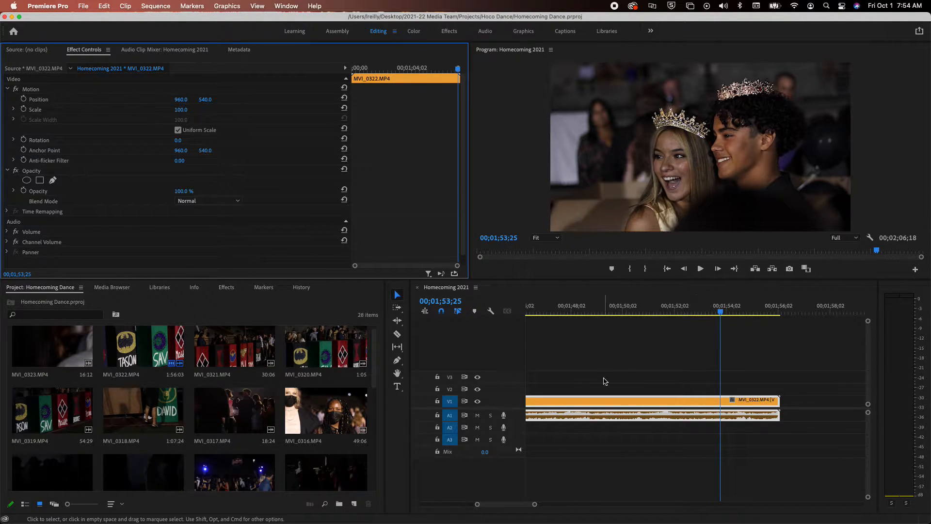
{"action": "left_click_drag", "start_coordinate": [724, 316], "coordinate": [745, 318]}
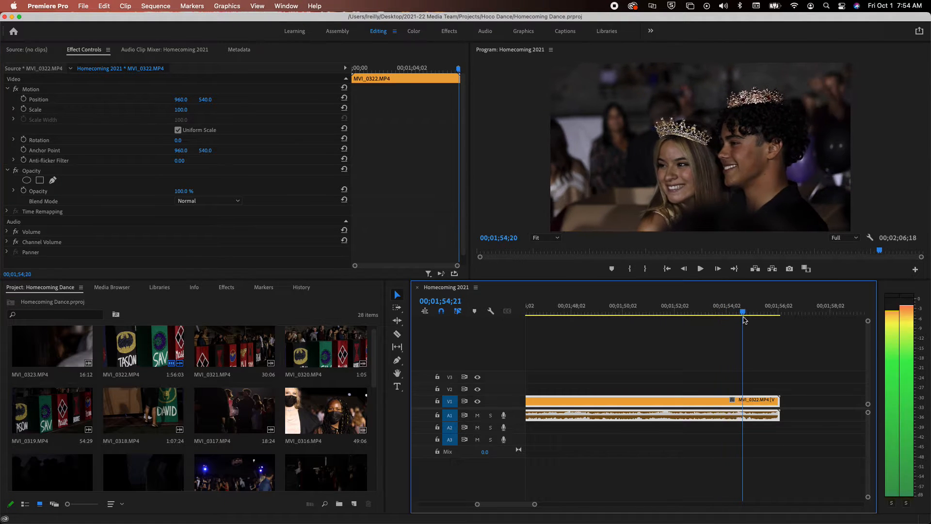
{"action": "left_click", "coordinate": [477, 428]}
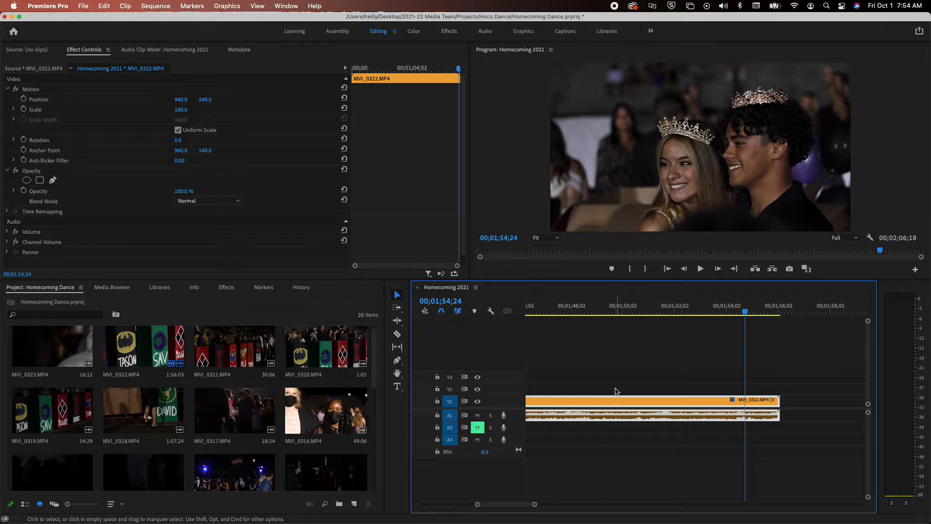
{"action": "left_click", "coordinate": [743, 313]}
{"action": "left_click_drag", "start_coordinate": [744, 313], "coordinate": [716, 312]}
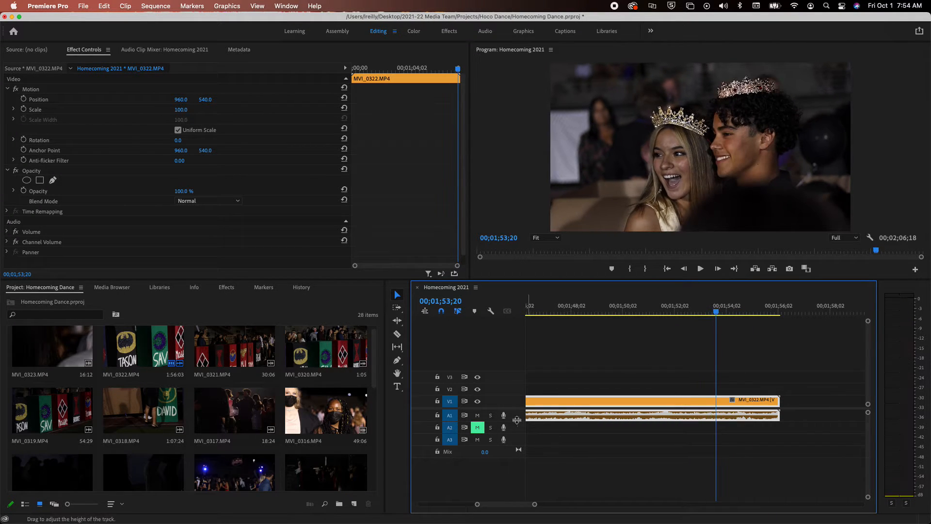
{"action": "left_click", "coordinate": [478, 416]}
{"action": "left_click", "coordinate": [477, 427]}
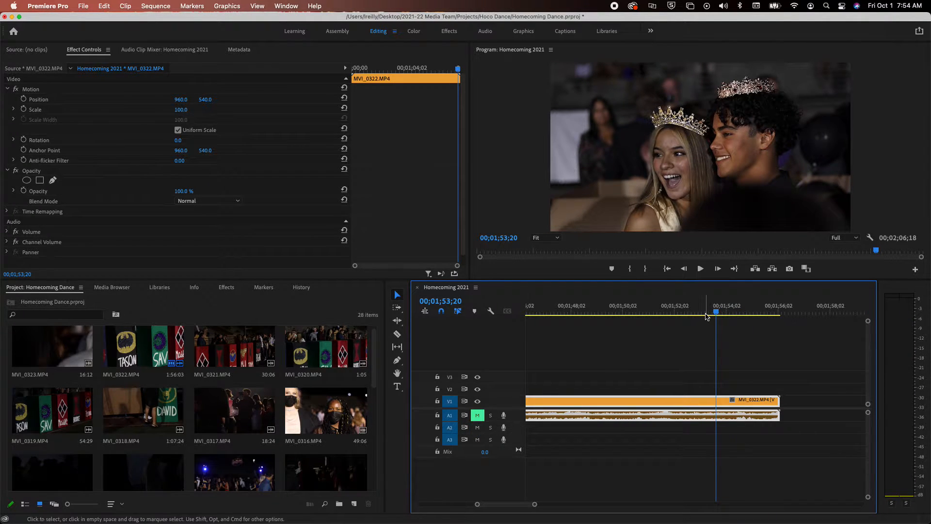
{"action": "left_click", "coordinate": [685, 313]}
{"action": "left_click_drag", "start_coordinate": [694, 323], "coordinate": [743, 336]}
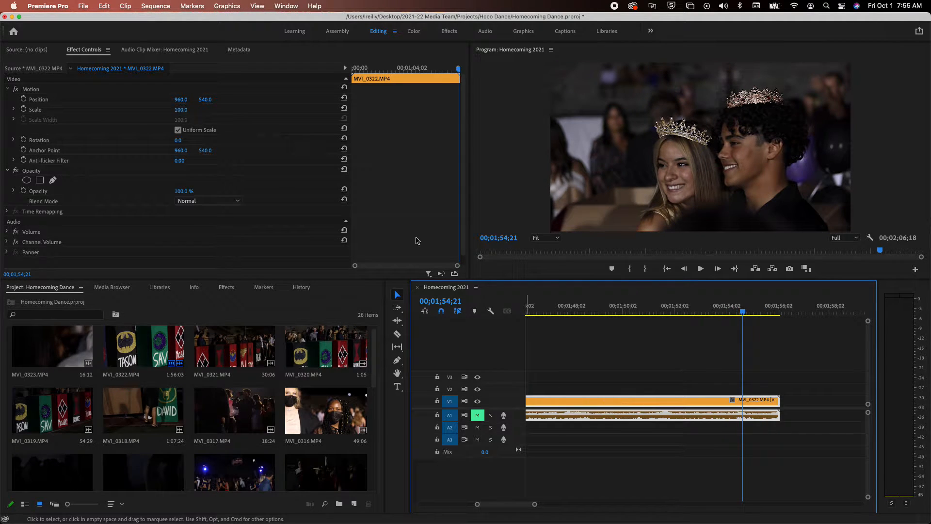
Step: Turn video track V1's output off and back on, and expand and collapse the track's height
{"action": "left_click", "coordinate": [477, 403]}
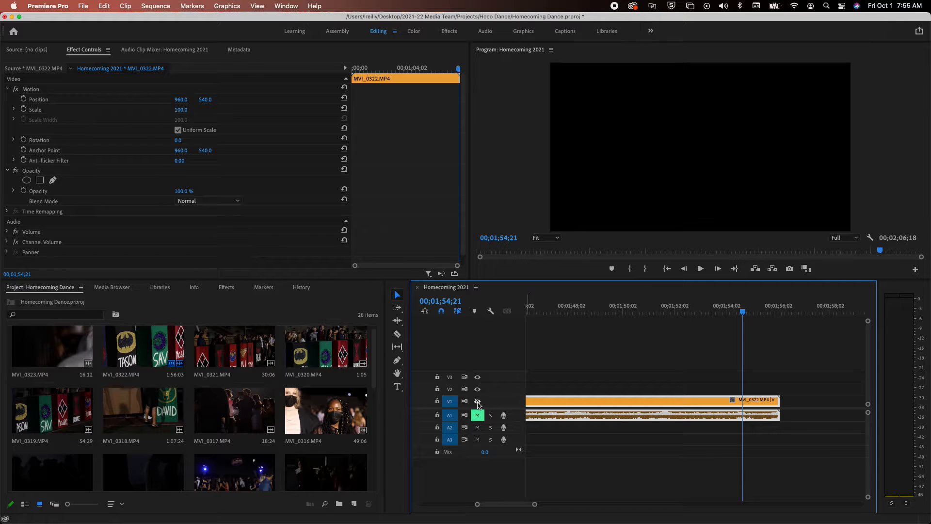
{"action": "left_click", "coordinate": [478, 402]}
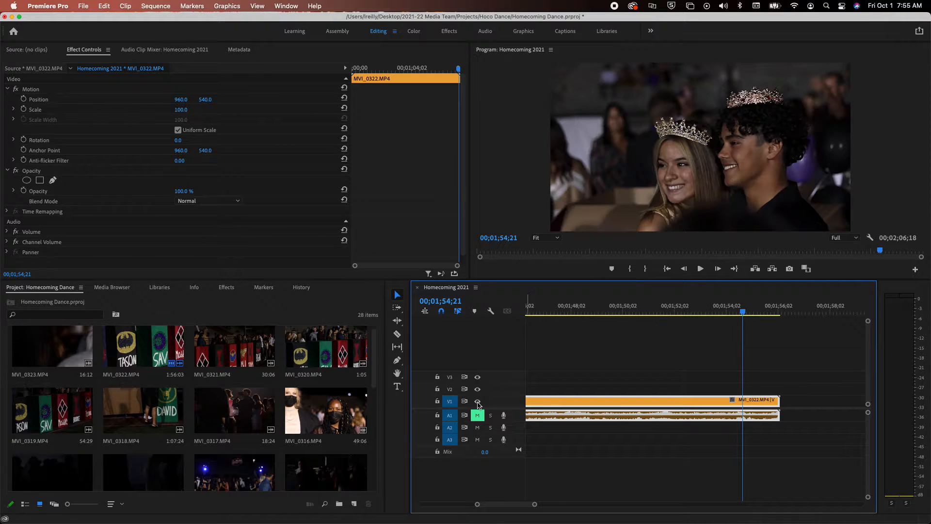
{"action": "double_click", "coordinate": [510, 406]}
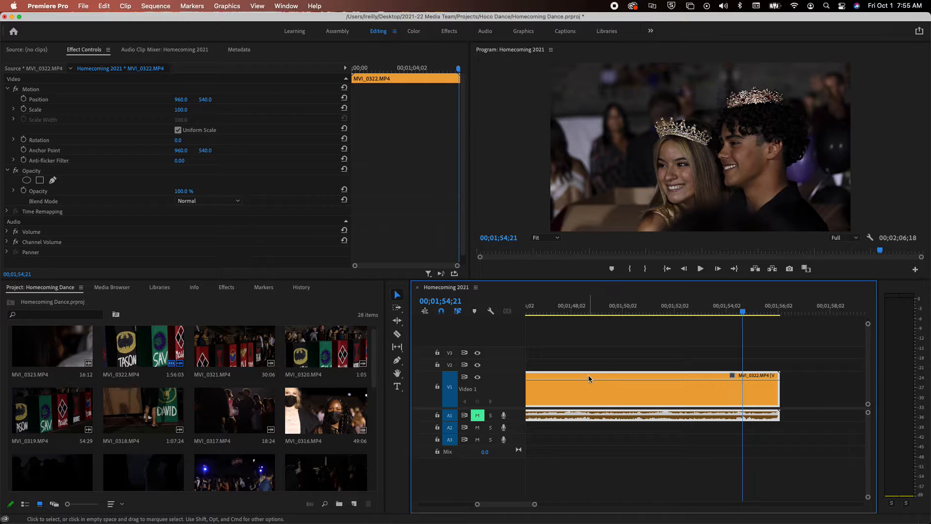
{"action": "double_click", "coordinate": [510, 385]}
{"action": "mouse_move", "coordinate": [515, 397]}
{"action": "left_mouse_down"}
{"action": "mouse_move", "coordinate": [515, 381]}
{"action": "mouse_move", "coordinate": [515, 389]}
{"action": "left_mouse_up"}
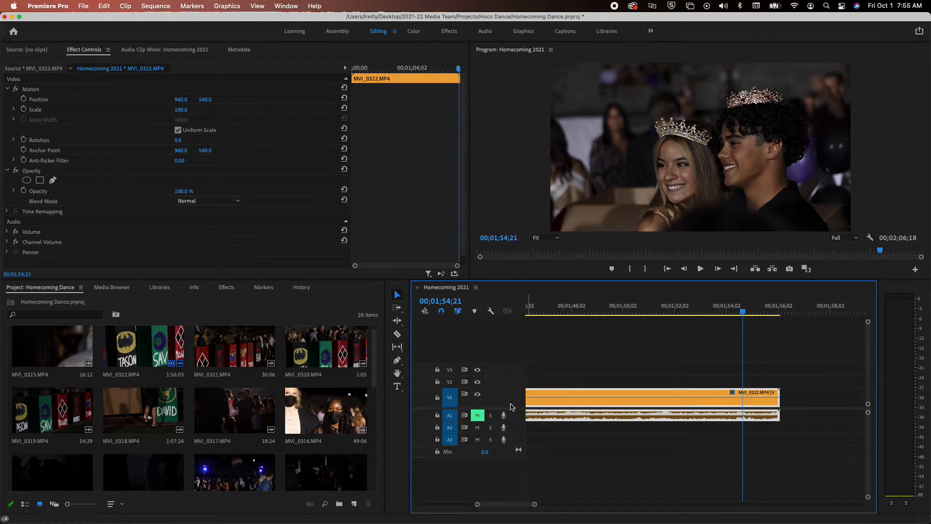
{"action": "double_click", "coordinate": [511, 396]}
{"action": "double_click", "coordinate": [514, 393]}
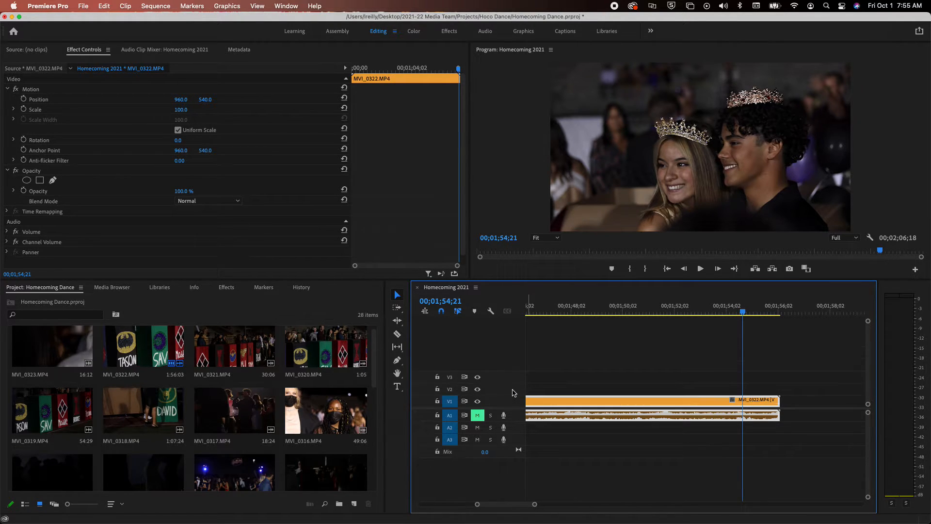
Step: Expand tracks A1 and V1 and add opacity and volume keyframes to MVI_0322.MP4 at 00;01;54;25 and at the clip's end
{"action": "double_click", "coordinate": [517, 419]}
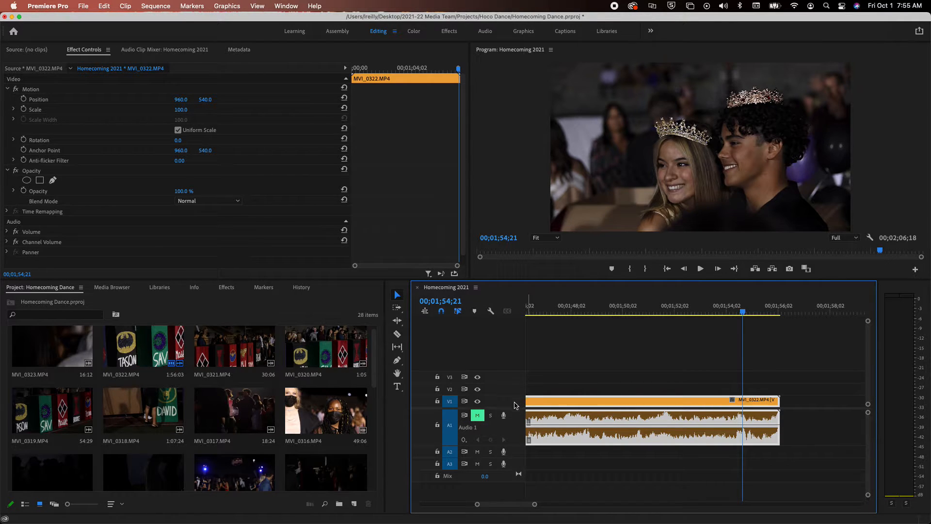
{"action": "double_click", "coordinate": [514, 402]}
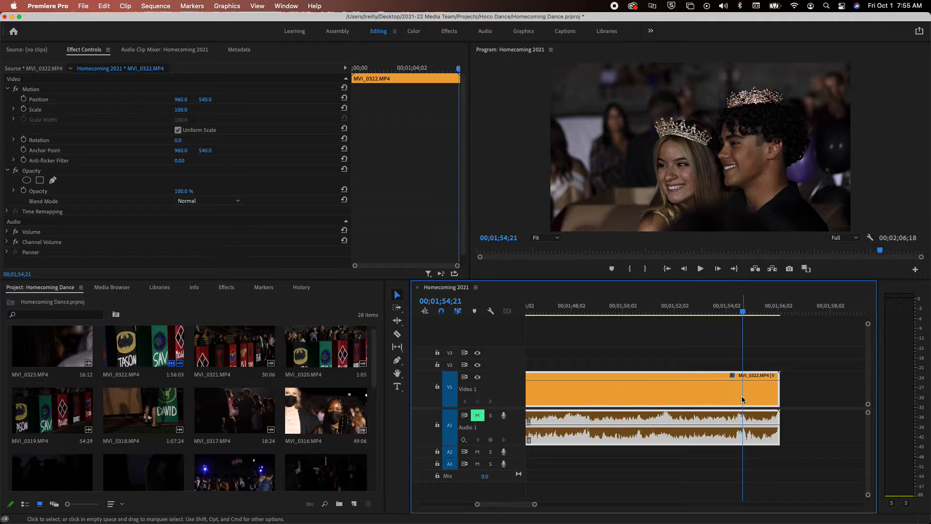
{"action": "left_click", "coordinate": [747, 313]}
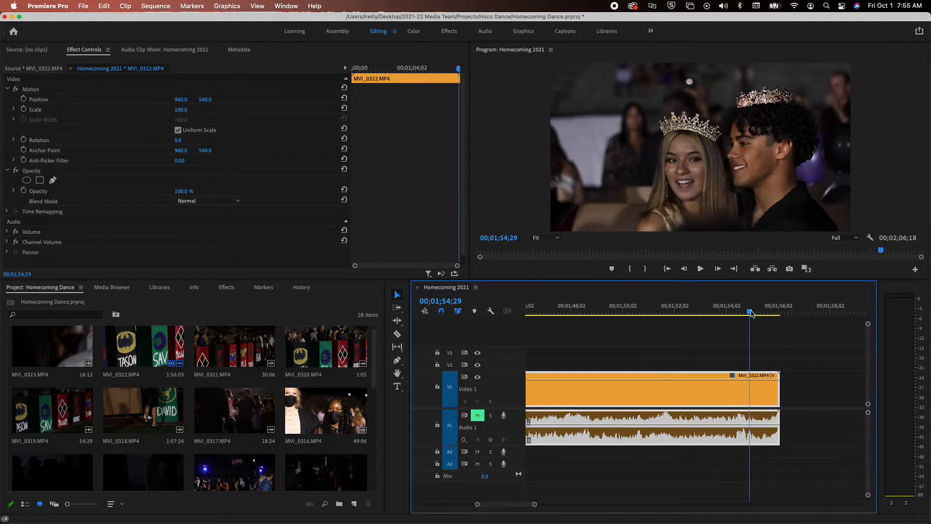
{"action": "key", "text": "Left"}
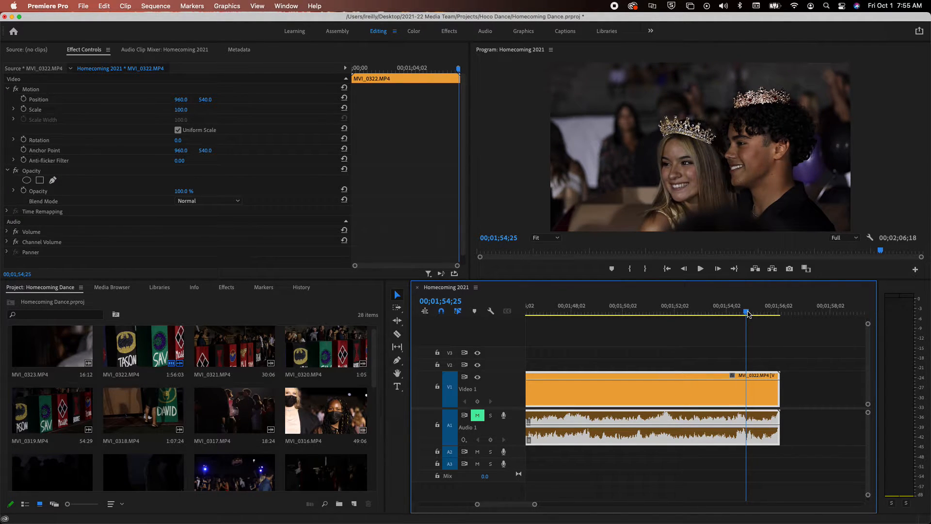
{"action": "key", "text": "p"}
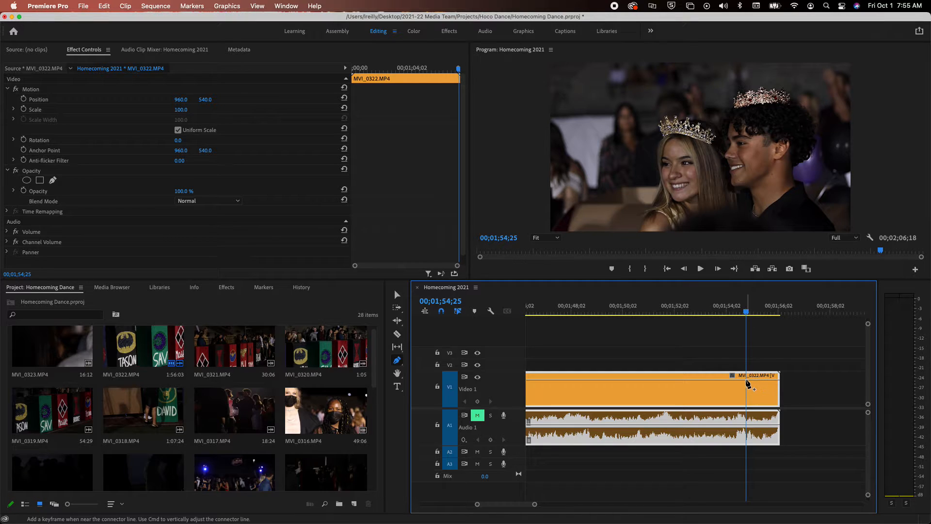
{"action": "left_click", "coordinate": [747, 381]}
{"action": "left_click", "coordinate": [746, 424]}
{"action": "left_click", "coordinate": [778, 425]}
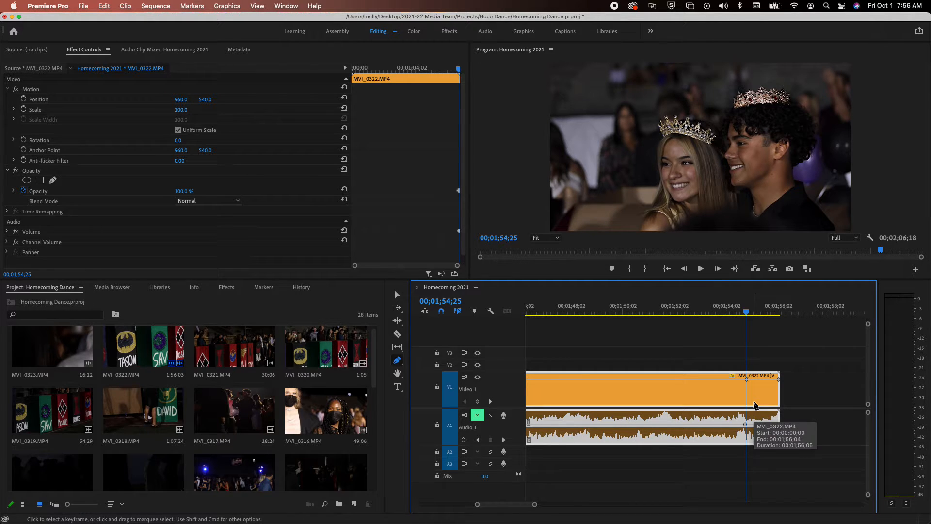
Step: Lower the opacity and volume keyframes at the end of MVI_0322.MP4 to fade out its picture and sound
{"action": "key", "text": "v"}
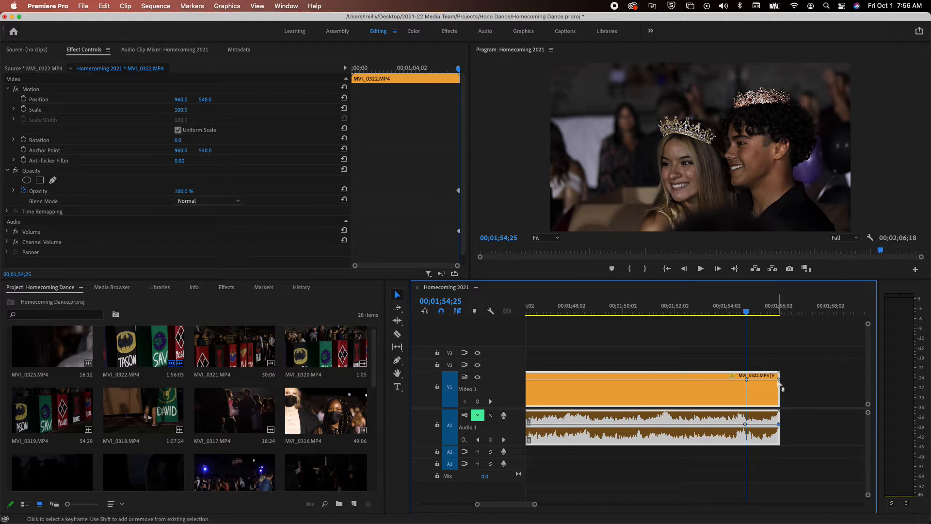
{"action": "left_click_drag", "start_coordinate": [780, 380], "coordinate": [779, 441]}
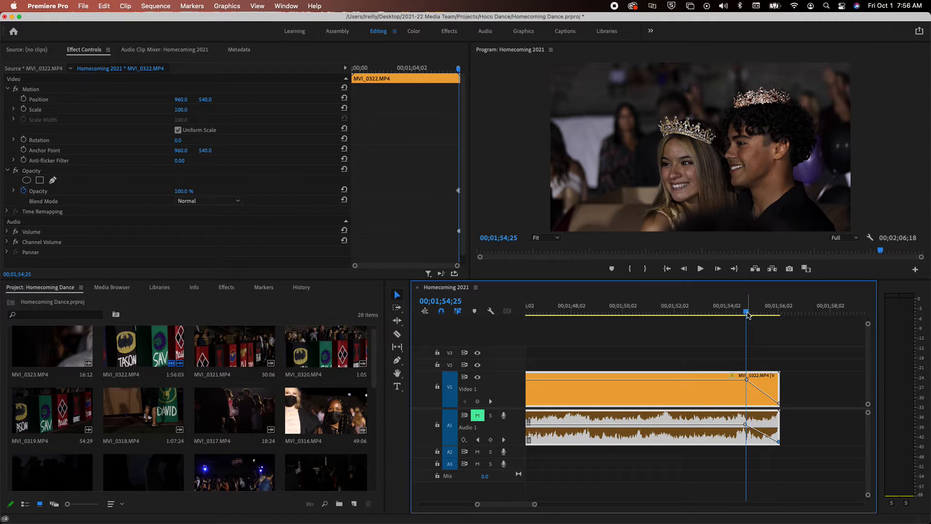
{"action": "mouse_move", "coordinate": [747, 312]}
{"action": "left_mouse_down"}
{"action": "mouse_move", "coordinate": [780, 314]}
{"action": "mouse_move", "coordinate": [749, 315]}
{"action": "left_mouse_up"}
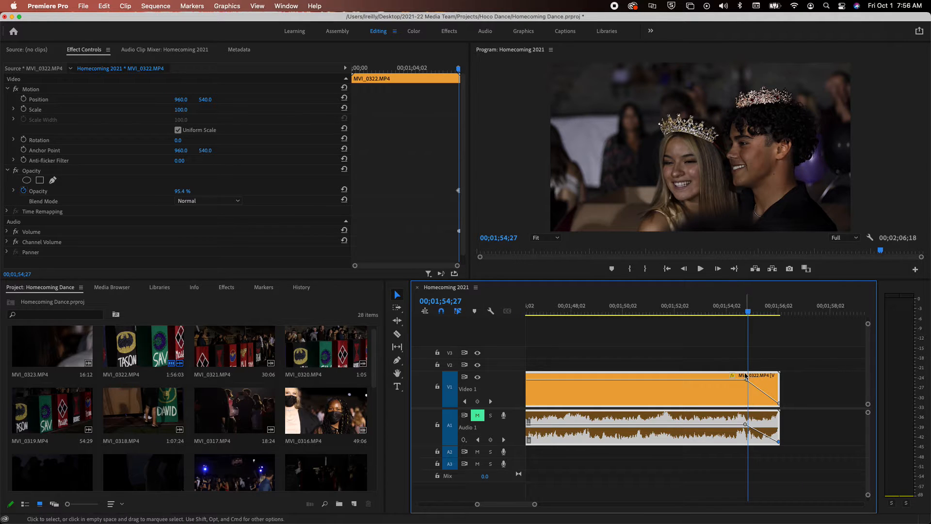
Step: Add four volume keyframes to the A1 audio between about 00;01;49 and 00;01;51;27 and lower the level between the middle two
{"action": "left_click_drag", "start_coordinate": [750, 316], "coordinate": [601, 340]}
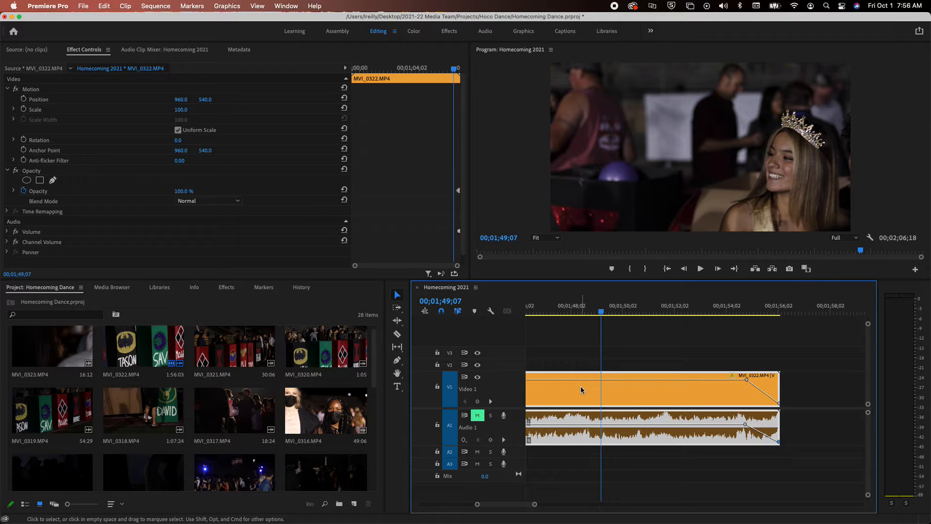
{"action": "key", "text": "p"}
{"action": "left_click", "coordinate": [593, 424]}
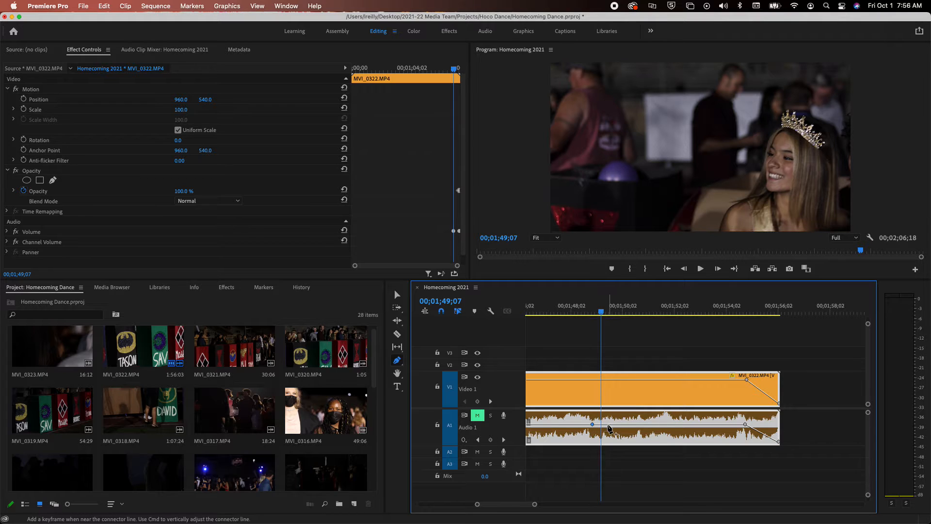
{"action": "left_click", "coordinate": [609, 424]}
{"action": "left_click", "coordinate": [650, 424]}
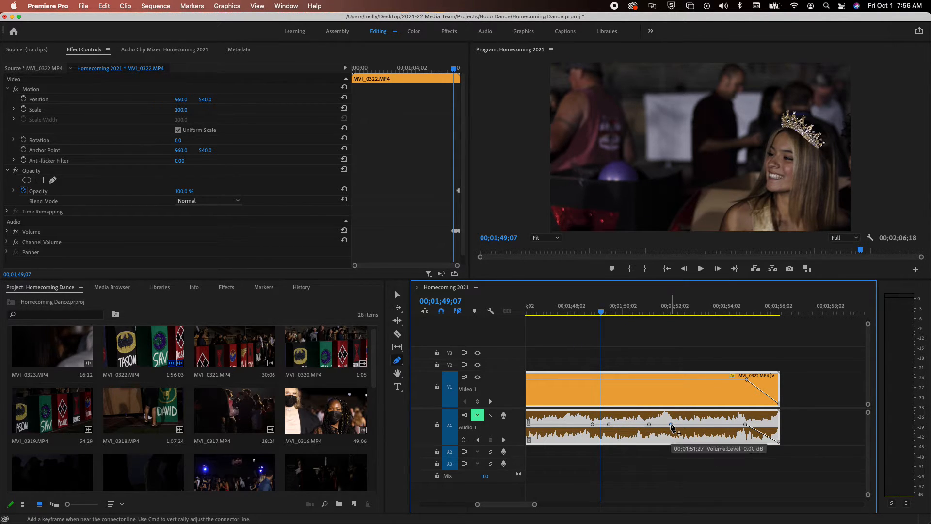
{"action": "key", "text": "v"}
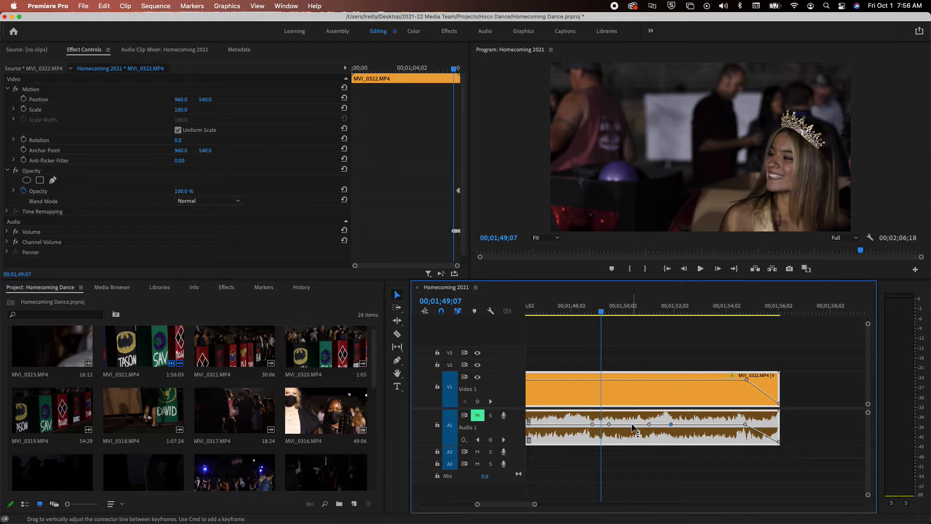
{"action": "left_click_drag", "start_coordinate": [632, 427], "coordinate": [633, 440]}
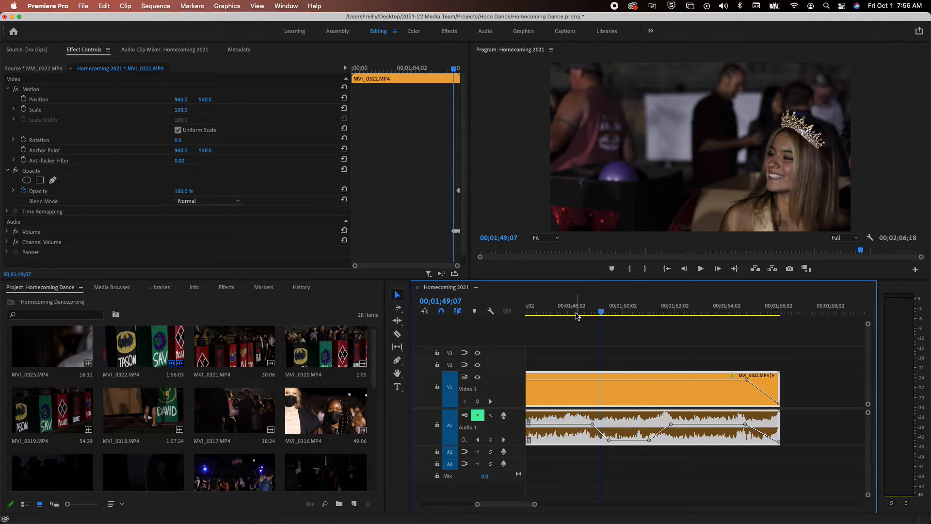
Step: Play back the section with the volume dip and widen the dip by moving its two lower keyframes outward
{"action": "left_click", "coordinate": [578, 314]}
{"action": "key", "text": "space"}
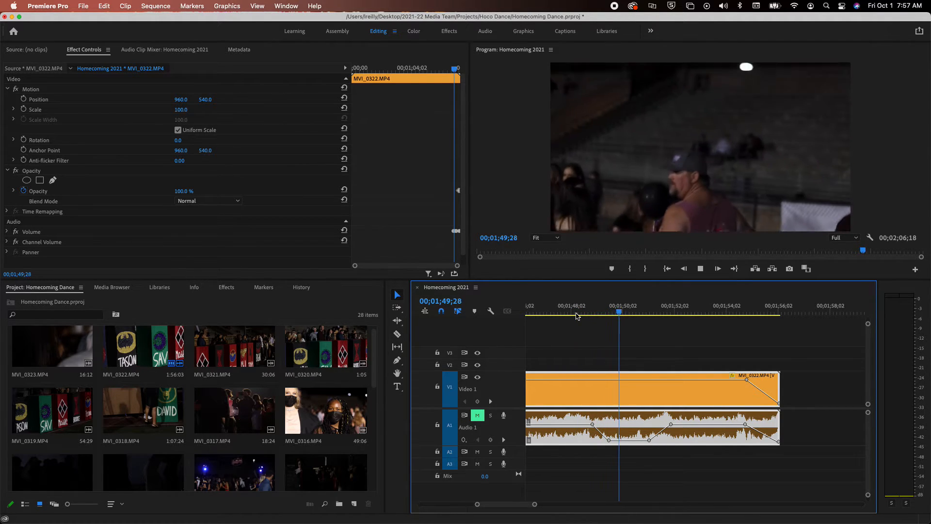
{"action": "key", "text": "space"}
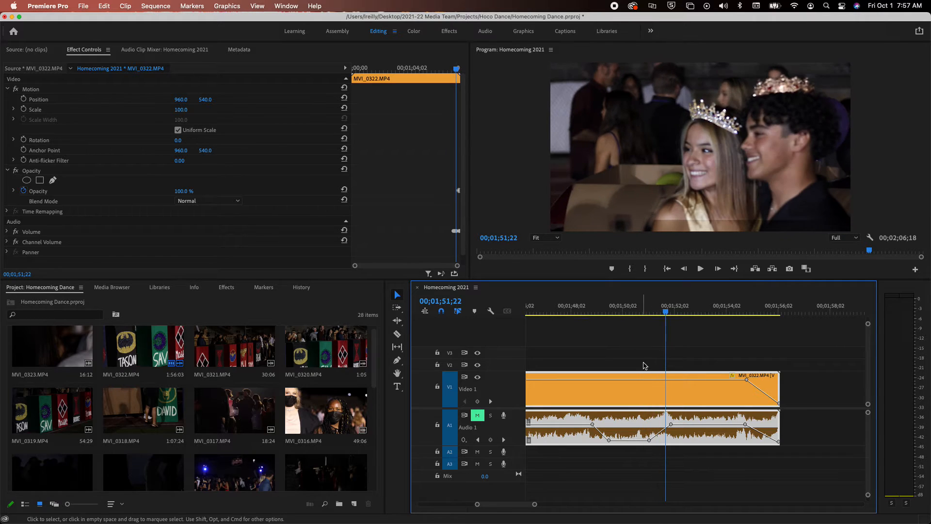
{"action": "left_click_drag", "start_coordinate": [649, 441], "coordinate": [660, 443]}
{"action": "left_click_drag", "start_coordinate": [609, 440], "coordinate": [604, 441]}
Step: Move the MVI_0322.MP4 video up to track V2 and place MVI_0304.MP4 on V1 beneath its fading end
{"action": "left_click_drag", "start_coordinate": [709, 388], "coordinate": [708, 365]}
{"action": "scroll", "coordinate": [752, 390], "scroll_direction": "down", "scroll_amount": 2}
{"action": "scroll", "coordinate": [752, 389], "scroll_direction": "down", "scroll_amount": 2}
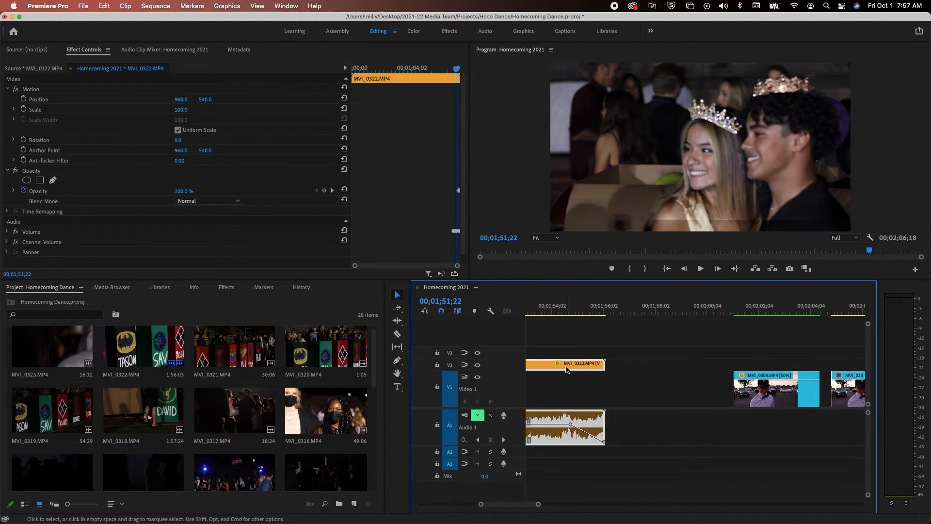
{"action": "left_click_drag", "start_coordinate": [577, 364], "coordinate": [585, 388]}
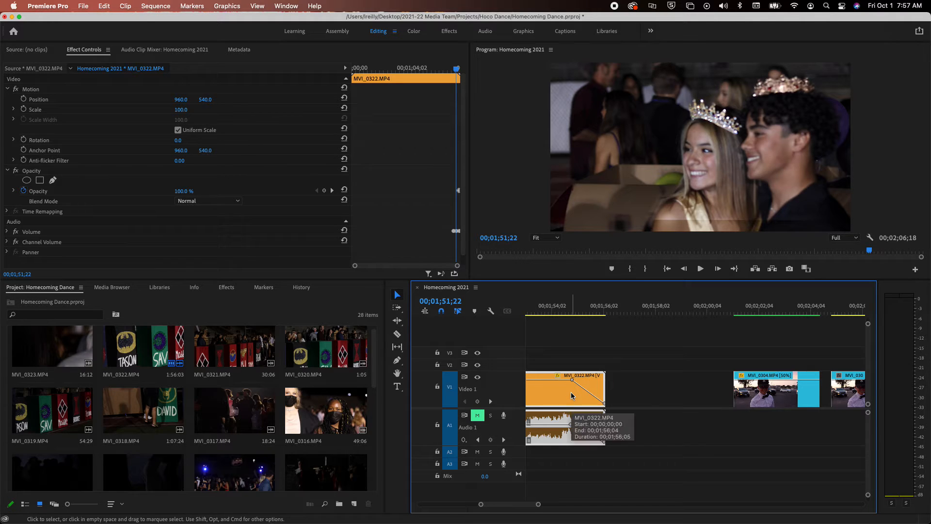
{"action": "left_click_drag", "start_coordinate": [571, 396], "coordinate": [588, 370]}
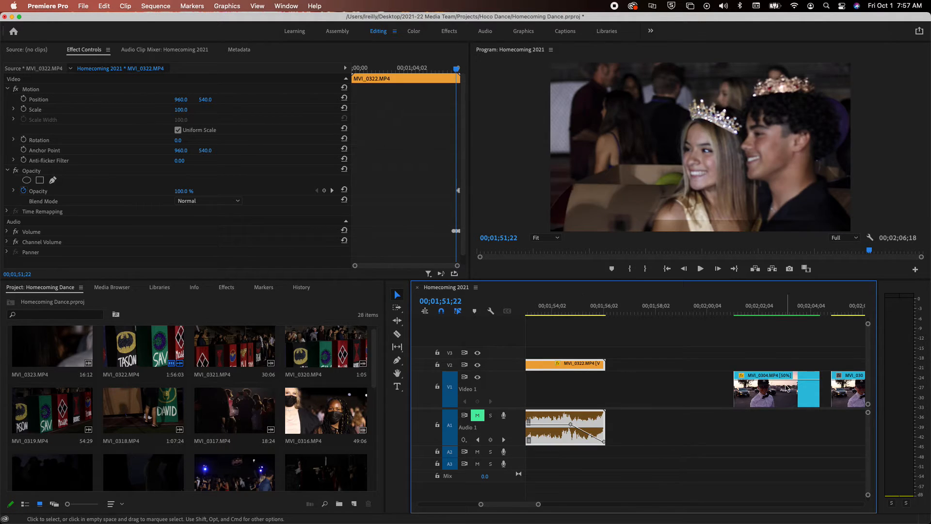
{"action": "left_click_drag", "start_coordinate": [788, 388], "coordinate": [639, 407]}
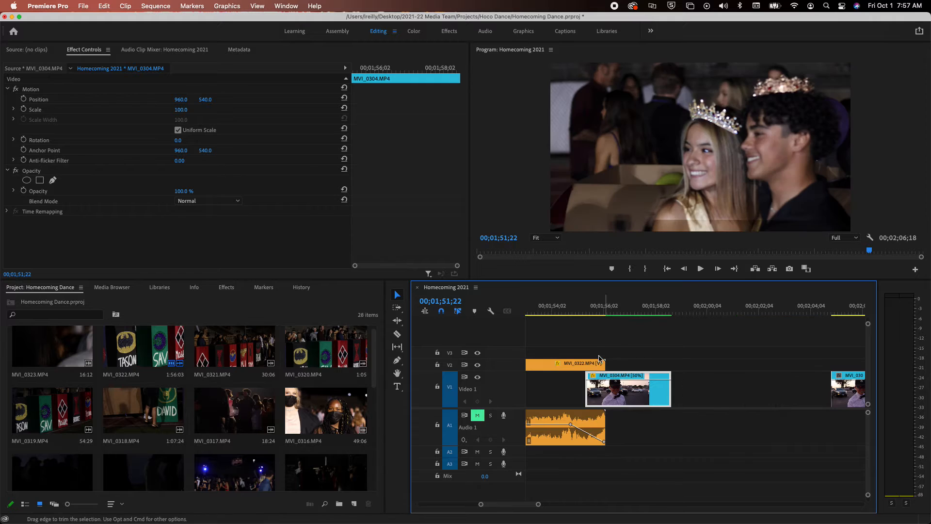
Step: Play back the overlap where MVI_0322.MP4 fades into MVI_0304.MP4
{"action": "left_click", "coordinate": [575, 309]}
{"action": "key", "text": "space"}
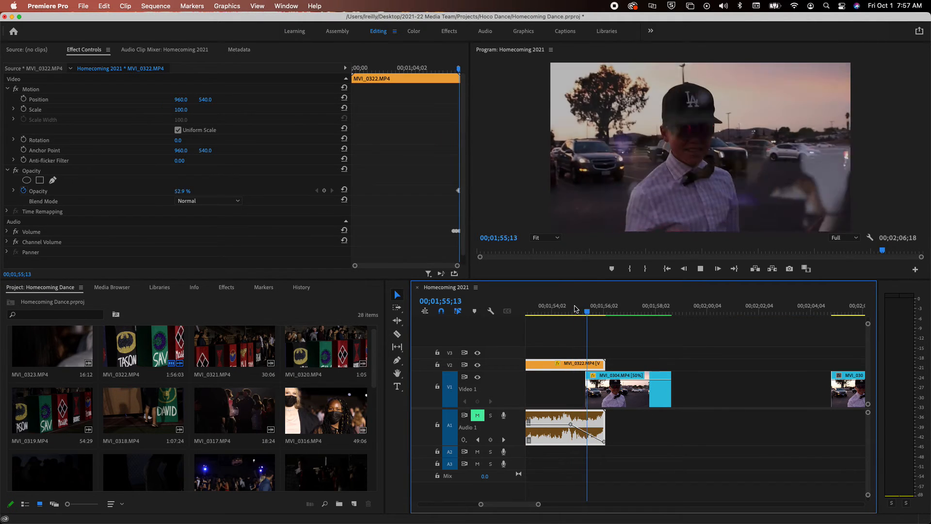
{"action": "key", "text": "space"}
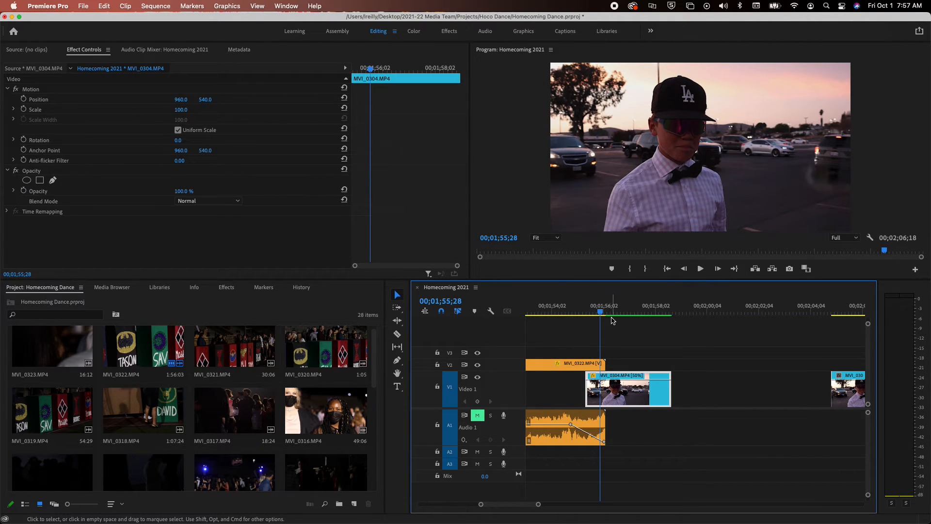
Step: Move MVI_0304.MP4 earlier on V1 so it starts before the fade-out of MVI_0322.MP4 begins
{"action": "key", "text": "="}
{"action": "key", "text": "="}
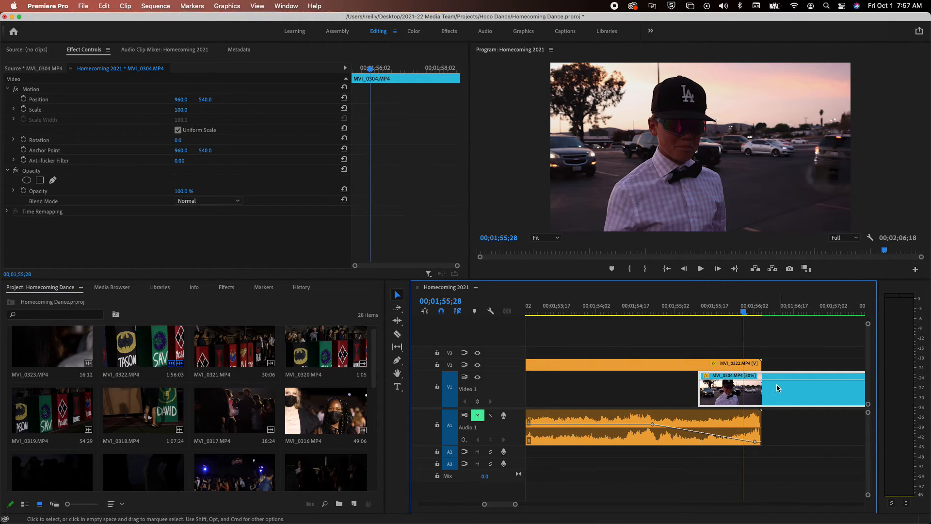
{"action": "left_click_drag", "start_coordinate": [776, 384], "coordinate": [663, 381]}
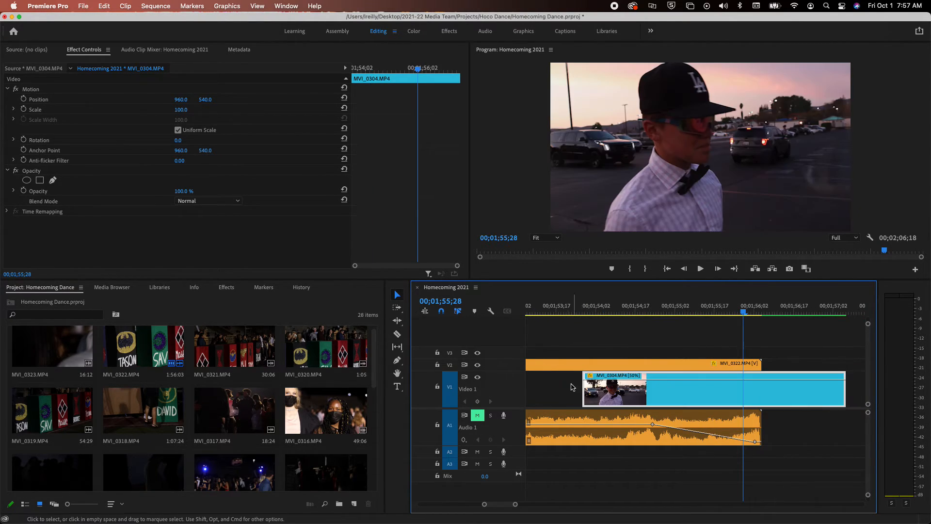
Step: Collapse track V1, expand V2, and move the first fade-out opacity keyframe of MVI_0322.MP4 earlier, to about where MVI_0304.MP4 starts
{"action": "double_click", "coordinate": [516, 391]}
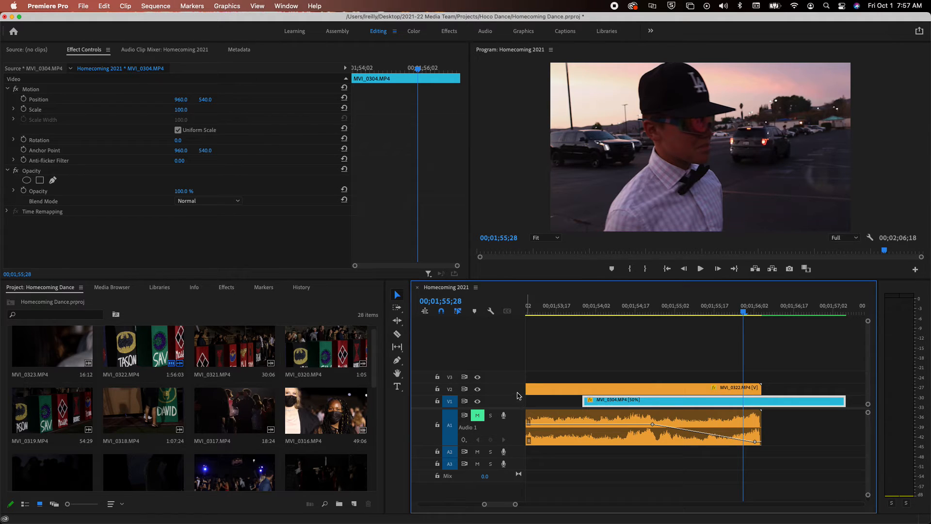
{"action": "double_click", "coordinate": [516, 390]}
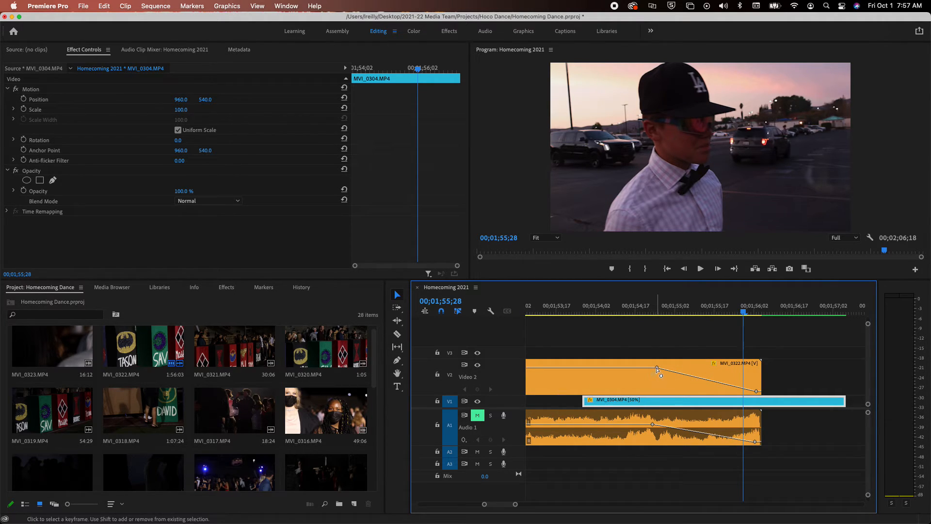
{"action": "left_click_drag", "start_coordinate": [656, 368], "coordinate": [580, 367]}
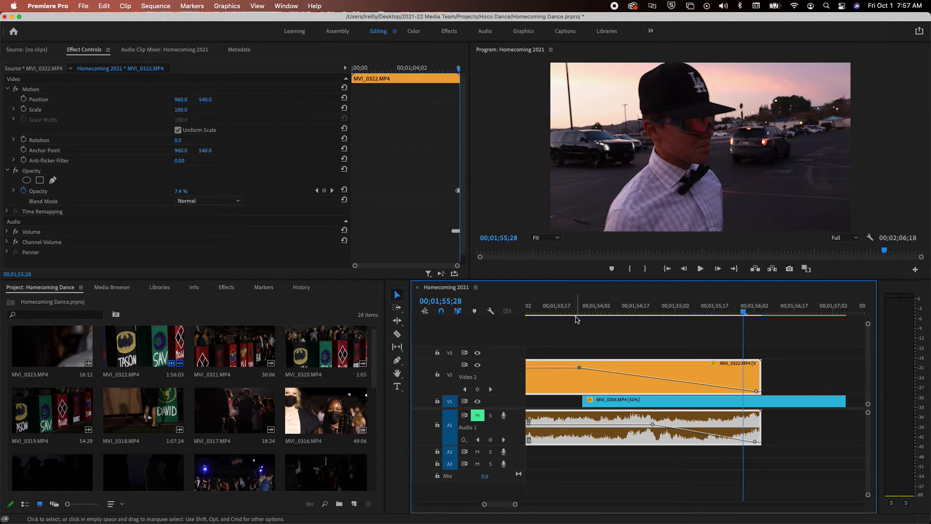
Step: Play back the lengthened fade from MVI_0322.MP4 into MVI_0304.MP4, starting near the first opacity keyframe
{"action": "left_click", "coordinate": [576, 314]}
{"action": "key", "text": "space"}
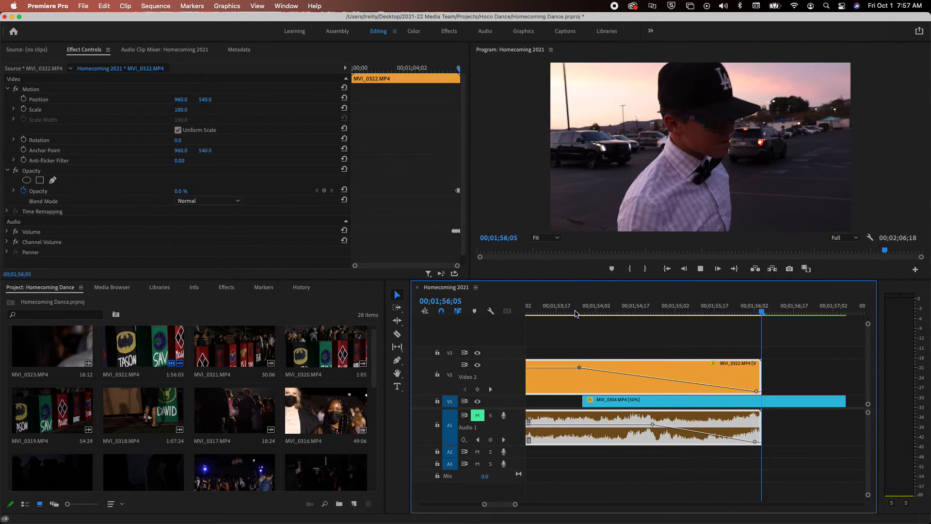
{"action": "key", "text": "space"}
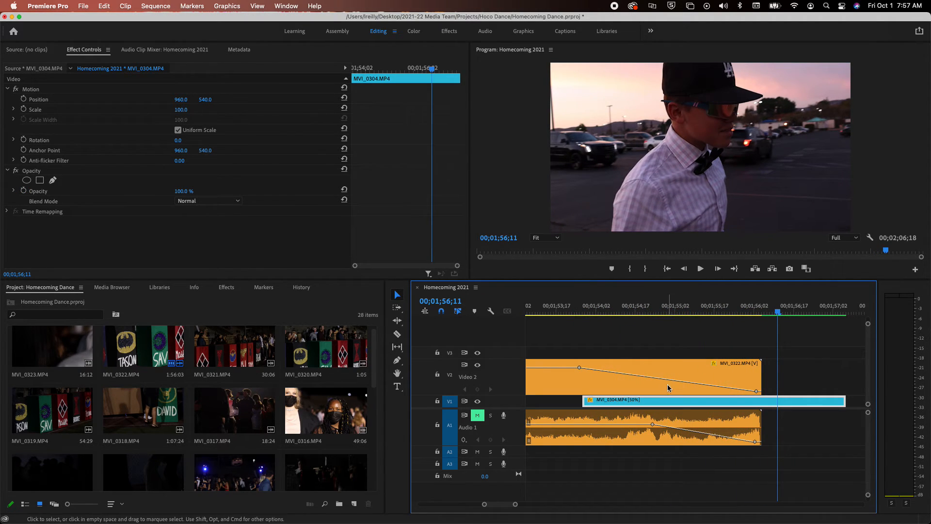
Step: Move MVI_0304.MP4 on V1 to the end of MVI_0322.MP4, and return it beneath the fade, starting just after the first opacity keyframe
{"action": "left_click_drag", "start_coordinate": [664, 406], "coordinate": [838, 406]}
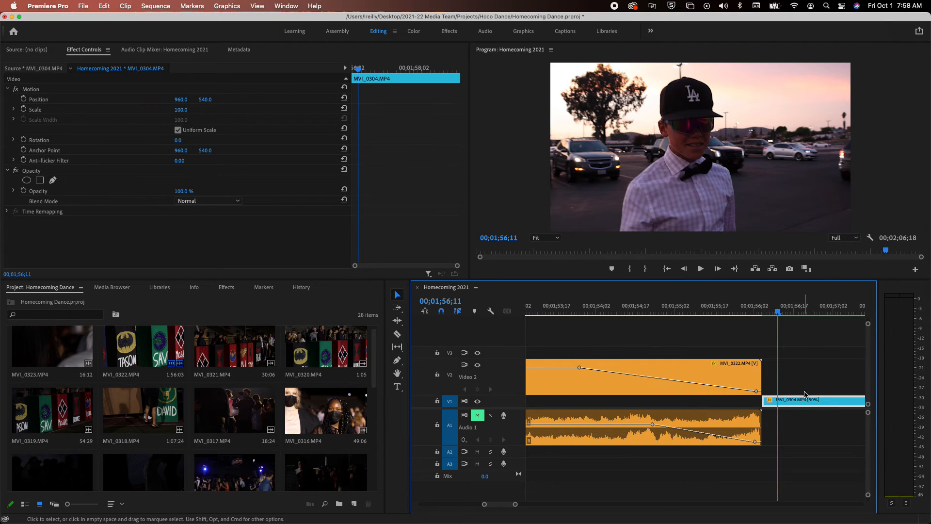
{"action": "left_click_drag", "start_coordinate": [821, 403], "coordinate": [606, 396]}
Step: Capture a screenshot of the timeline area showing the MVI_0322.MP4 fade overlapping MVI_0304.MP4 and the audio fade below
{"action": "scroll", "coordinate": [607, 395], "scroll_direction": "down", "scroll_amount": 4}
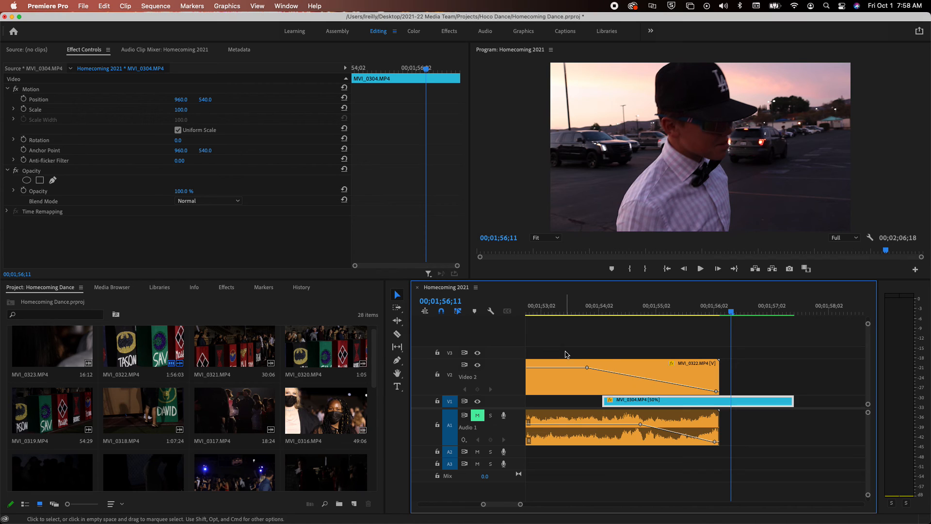
{"action": "key", "text": "super+shift+4"}
{"action": "left_click_drag", "start_coordinate": [566, 342], "coordinate": [793, 458]}
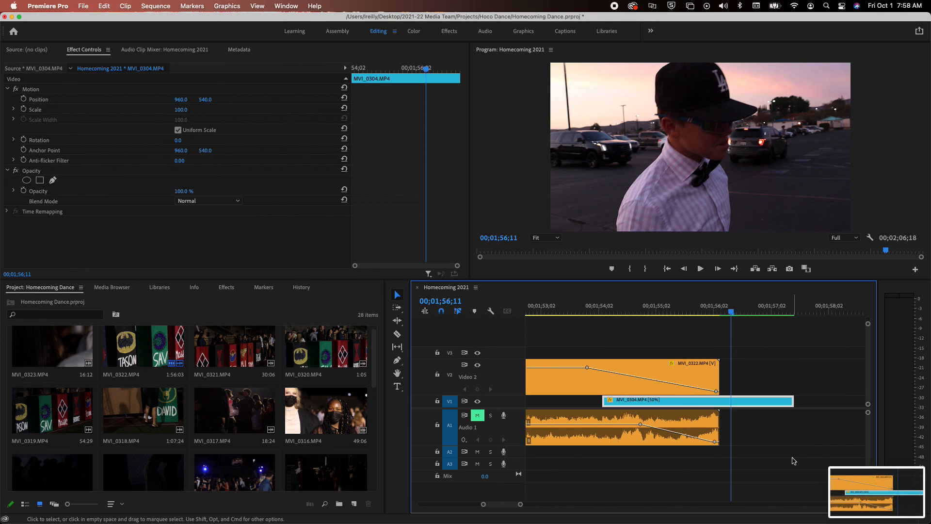